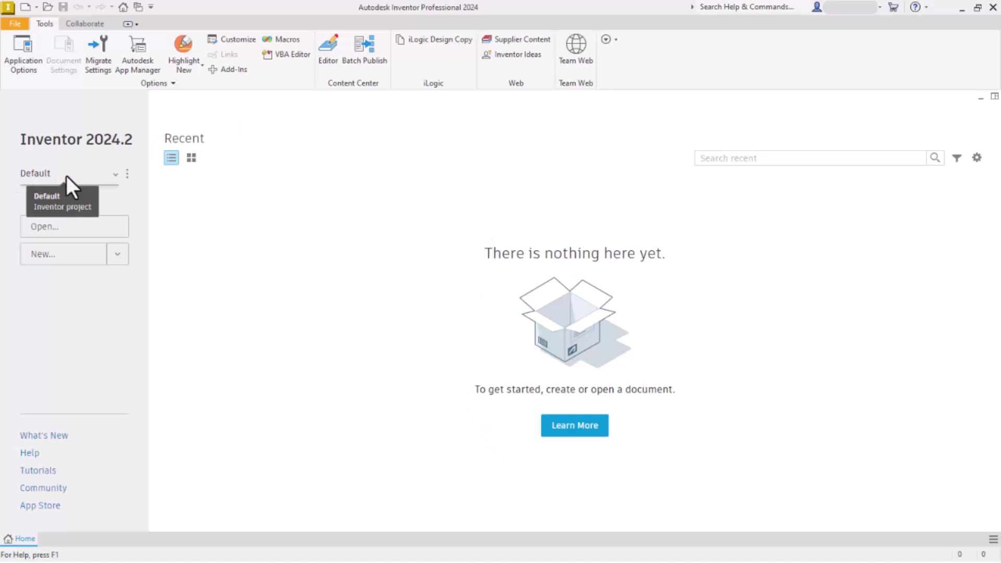
Check the list of available projects in the project dropdown.
left_click(116, 175)
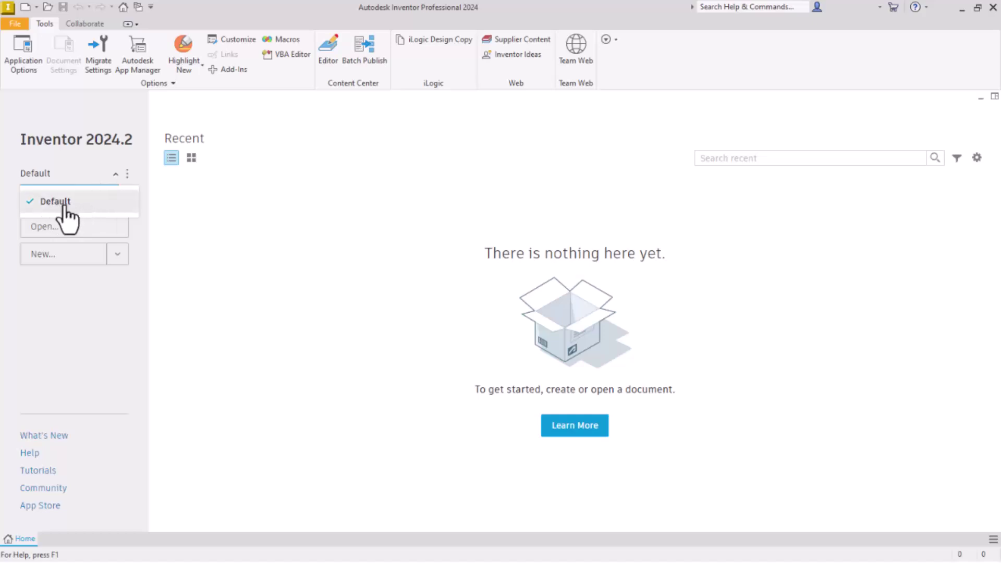
left_click(71, 173)
left_click(114, 176)
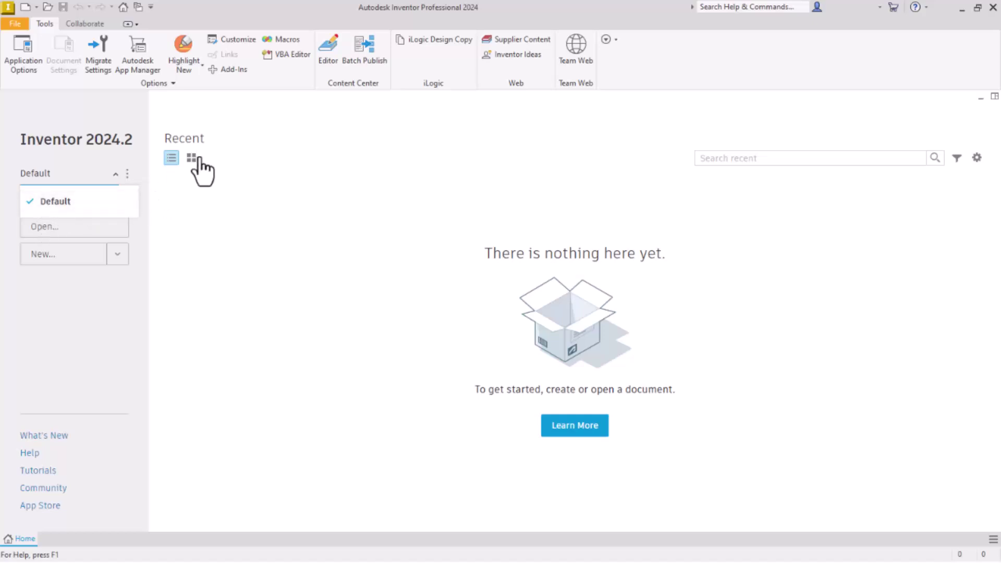
From Projects settings, start a New Single User Project and go to its location page.
left_click(127, 174)
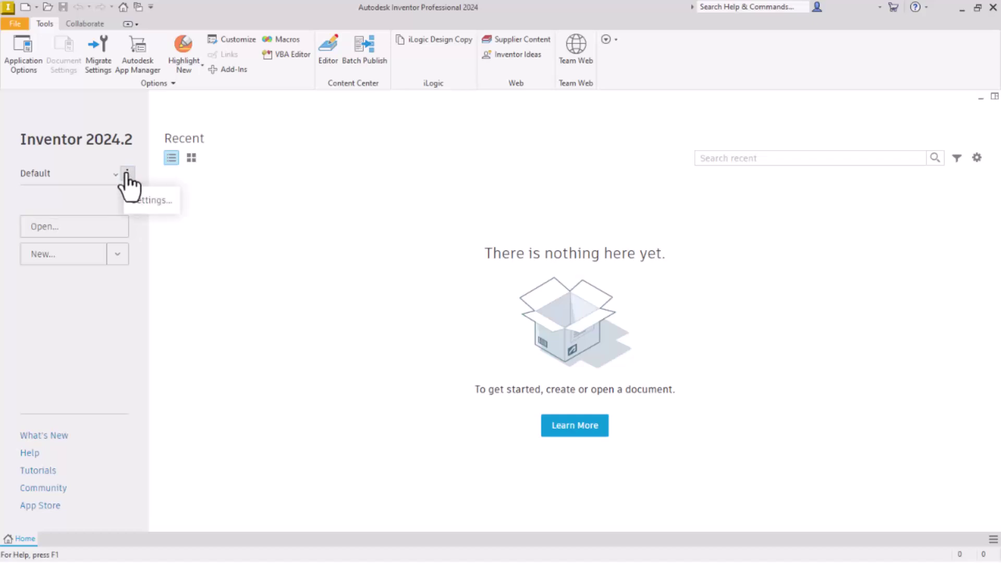
left_click(152, 201)
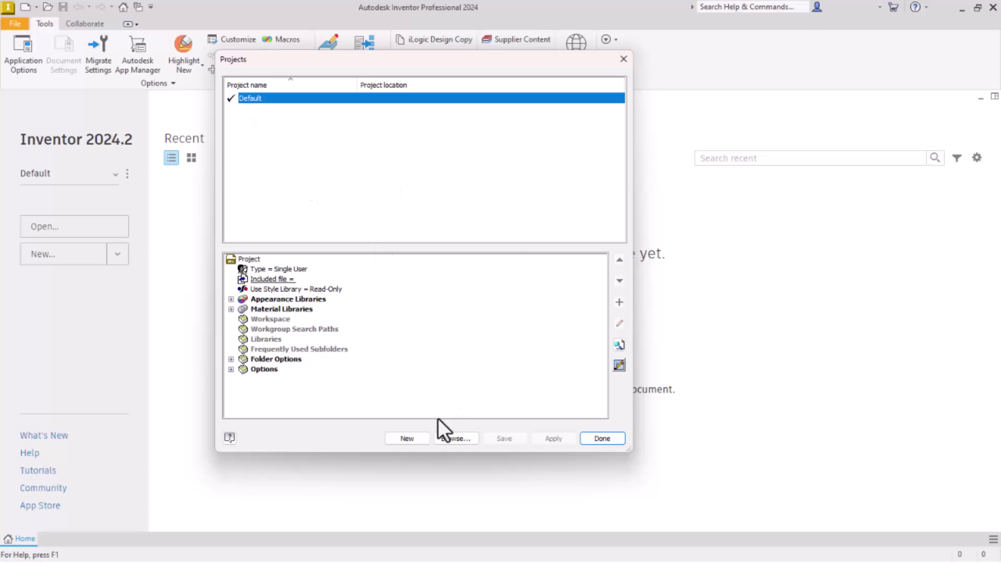
left_click(408, 439)
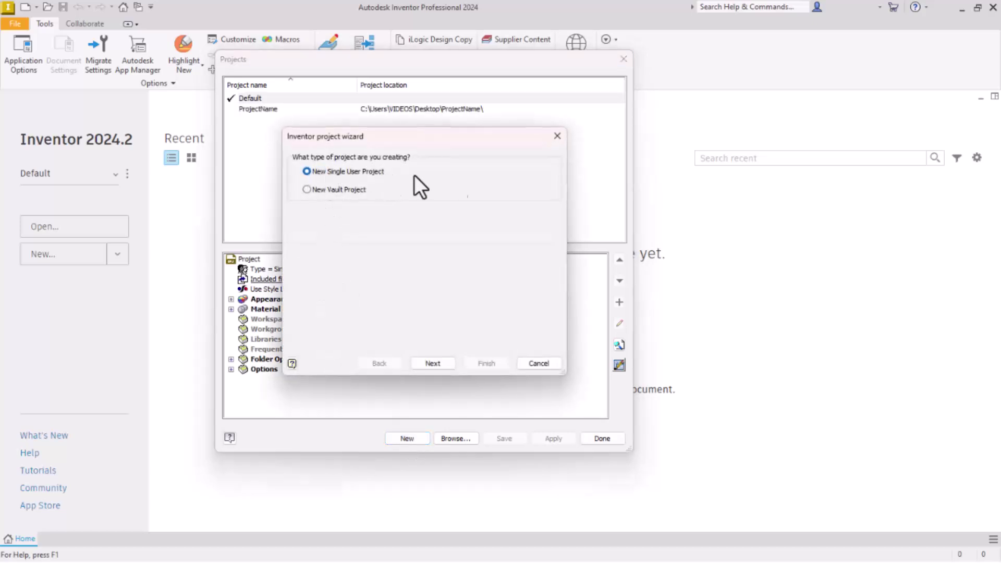
left_click(433, 364)
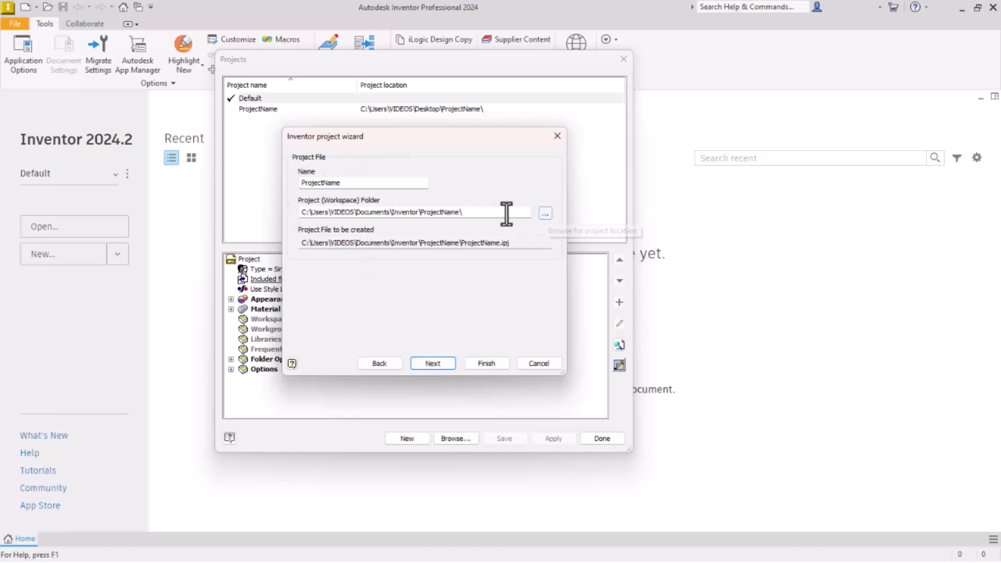
left_click(545, 213)
Create a 'Beginner Lessons' folder on the Desktop as the project workspace.
left_click(309, 153)
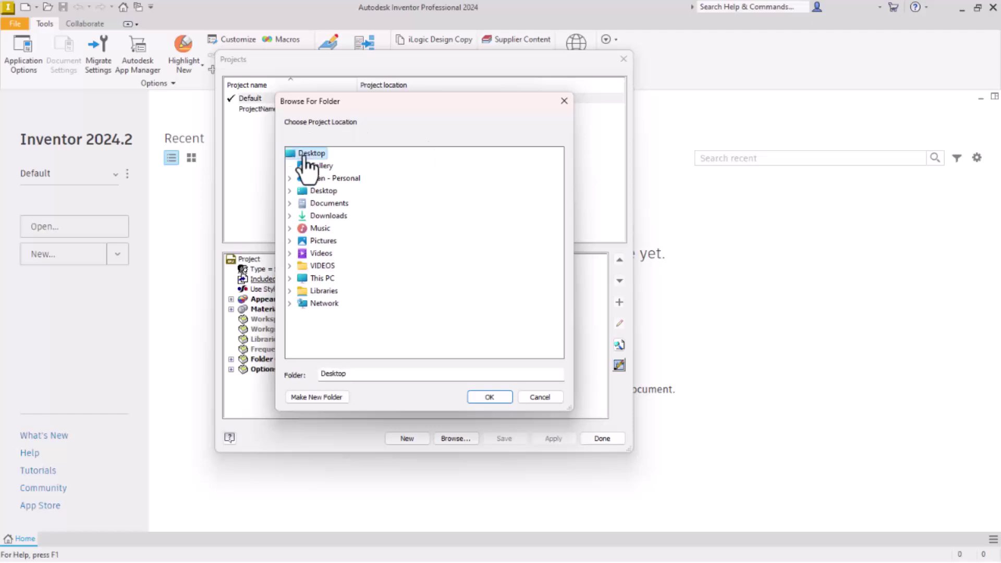
left_click(317, 396)
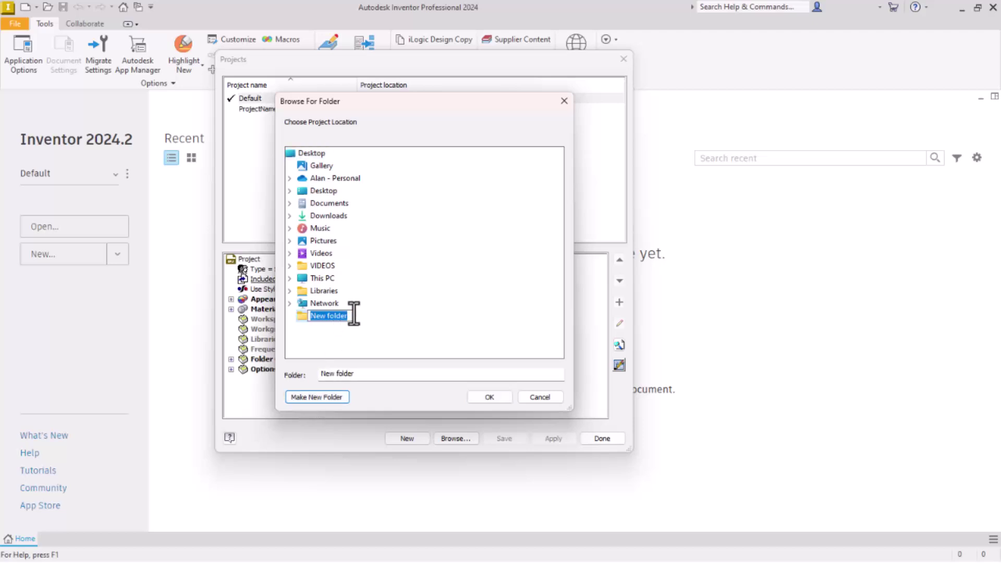
type("Beginner Lessons")
left_click(478, 398)
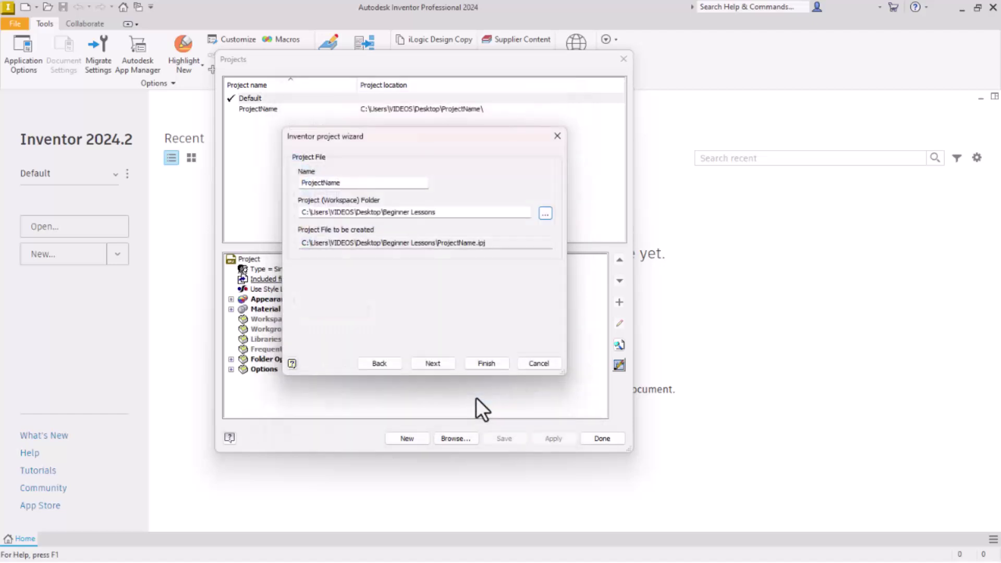
Replace ProjectName with 'Beginner Lessons' as the project name and finish the wizard.
left_click_drag(363, 212, 459, 212)
left_click(438, 211)
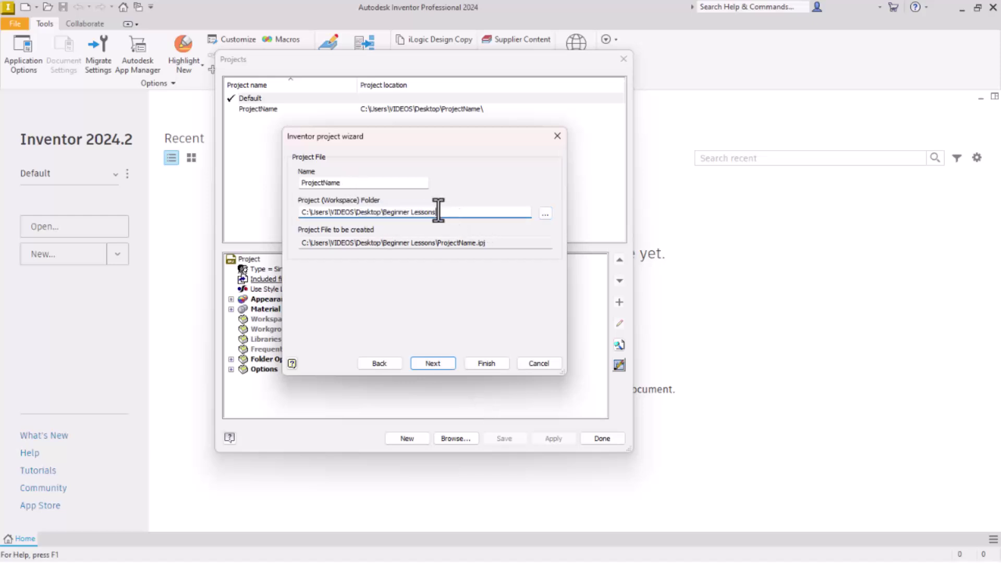
double_click(346, 182)
type("Beginner Lessons")
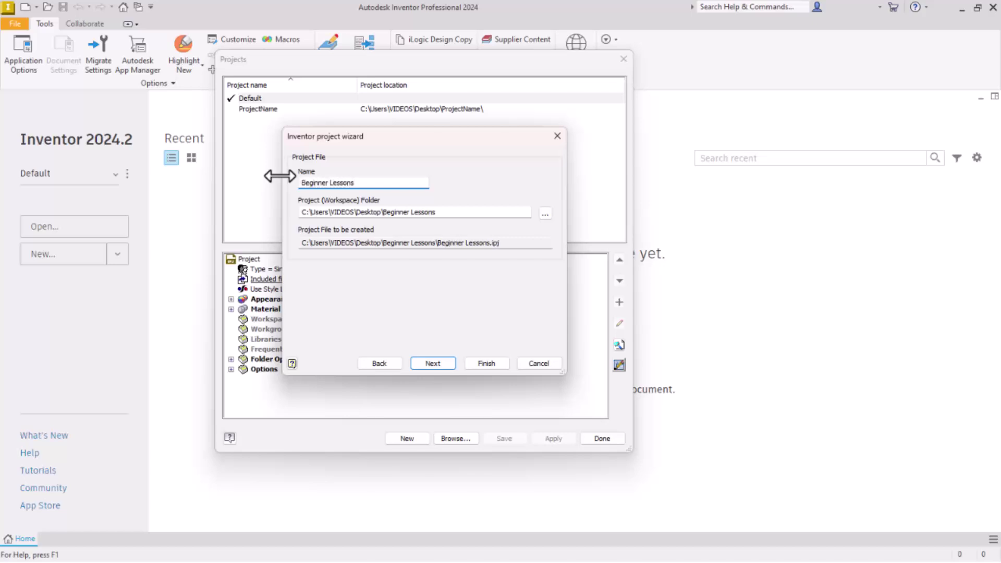
left_click(484, 362)
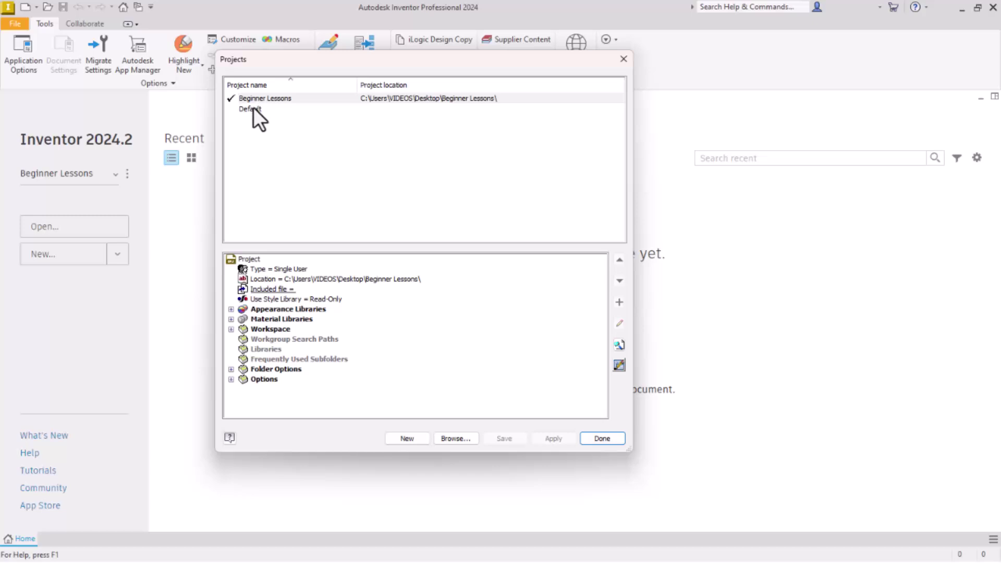
Keep Beginner Lessons as the active project and close the Projects dialog with Done.
double_click(253, 111)
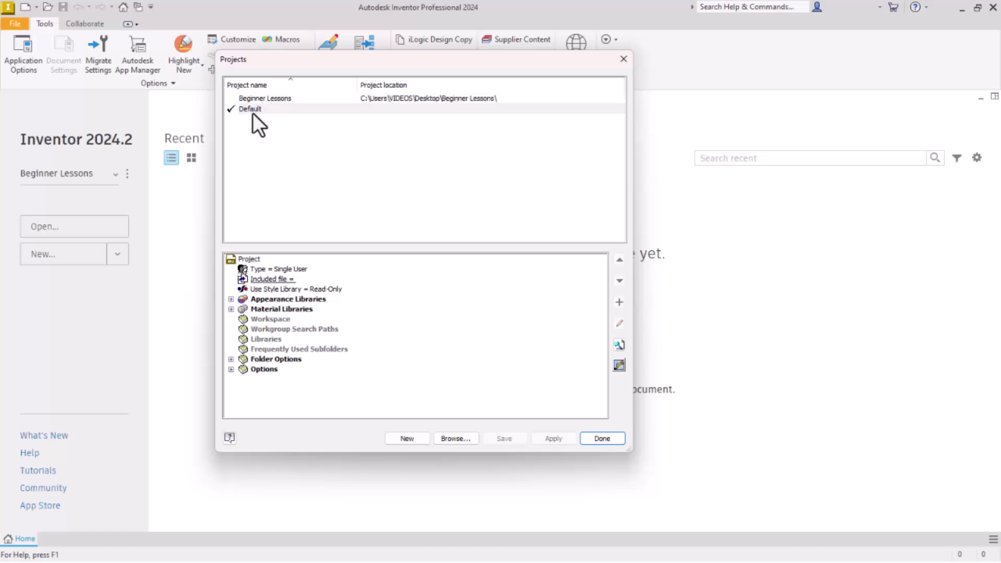
double_click(255, 99)
double_click(253, 108)
double_click(255, 98)
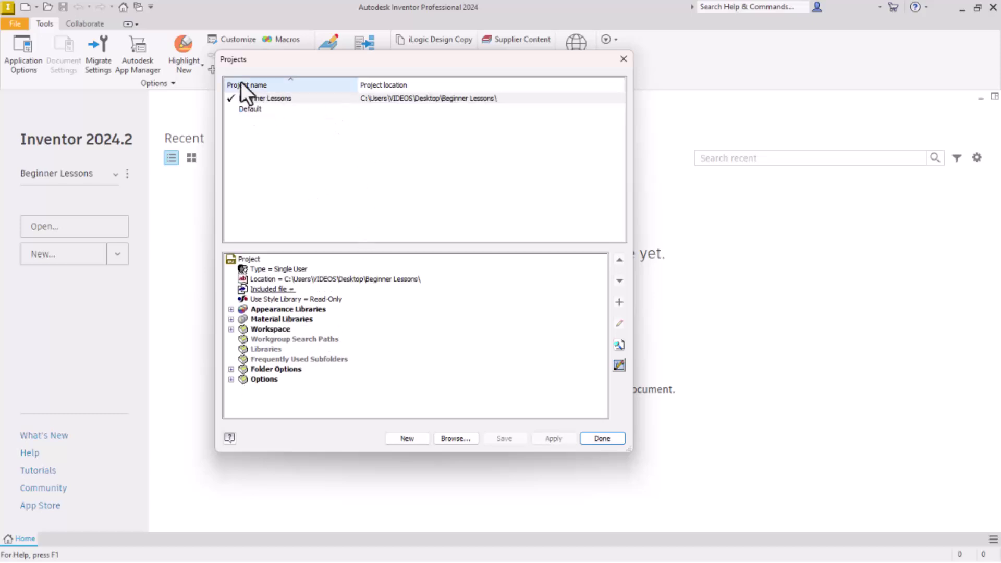
left_click(603, 439)
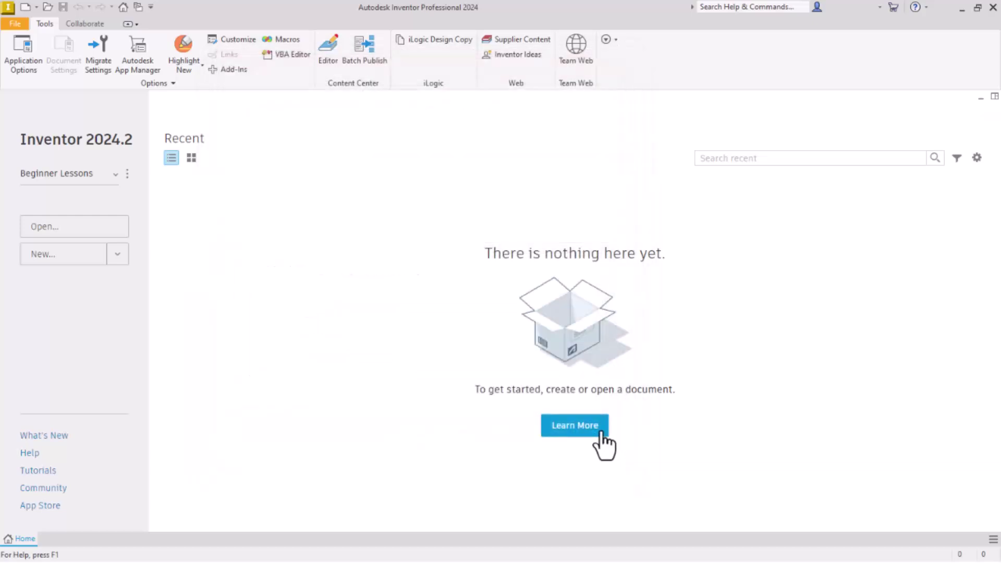
Reopen the Projects settings dialog from the project dropdown's options menu.
left_click(104, 174)
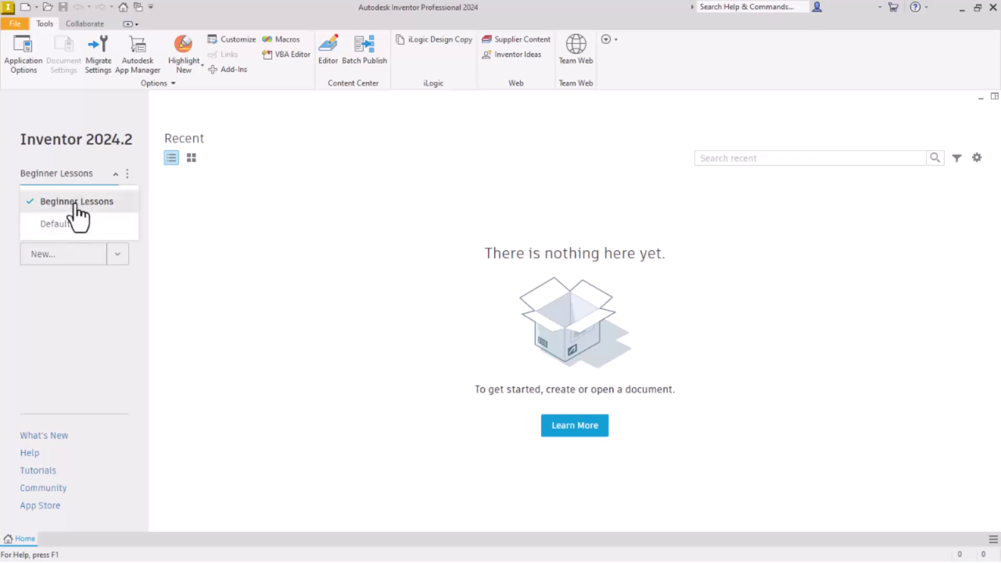
left_click(75, 203)
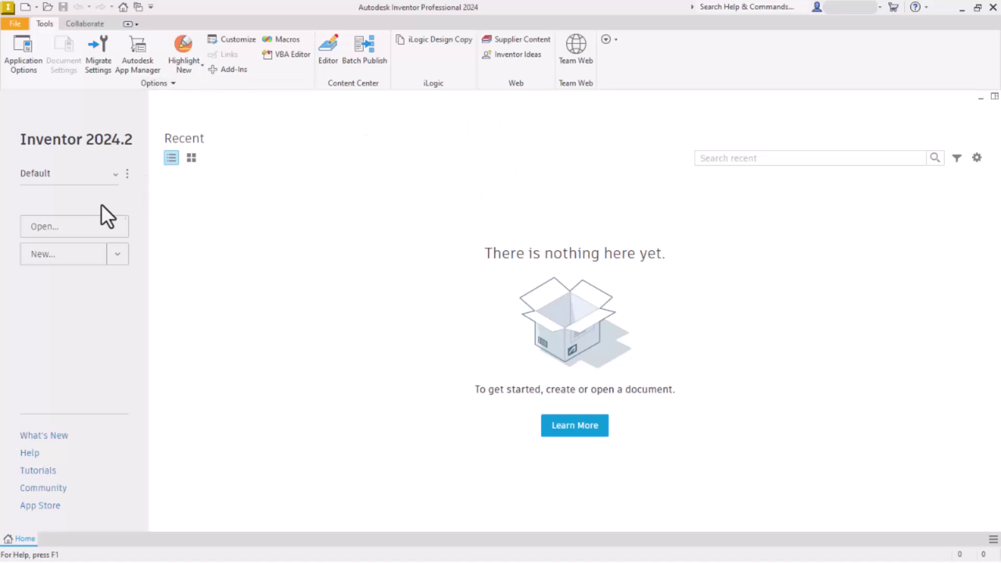
left_click(116, 175)
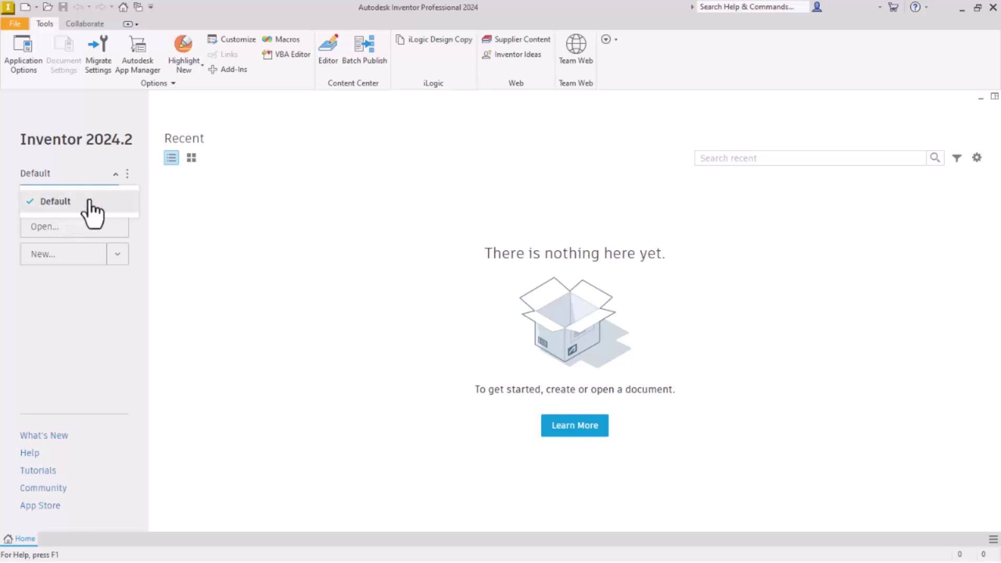
left_click(128, 176)
left_click(140, 201)
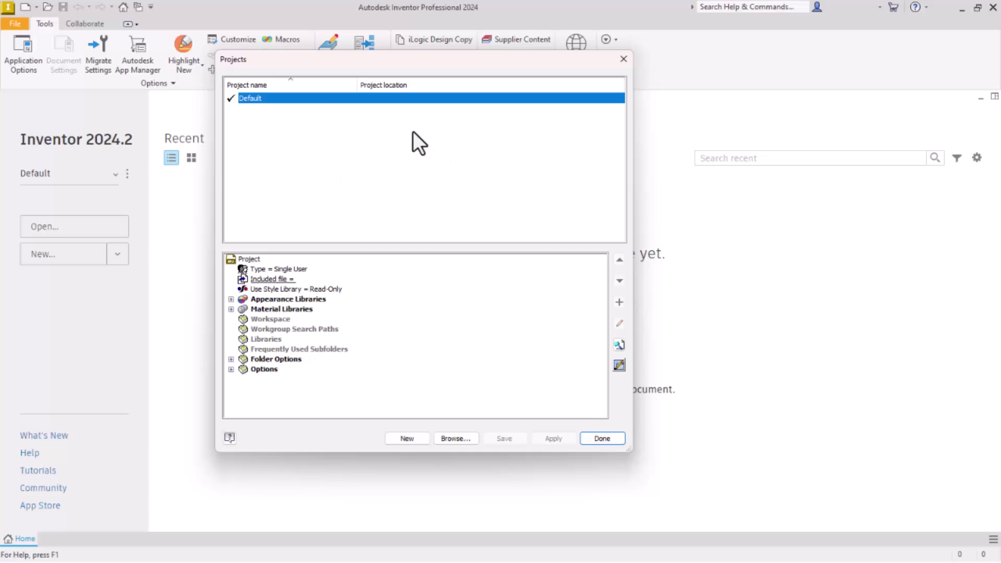
Browse for an existing project file (*.ipj) to add.
left_click(456, 439)
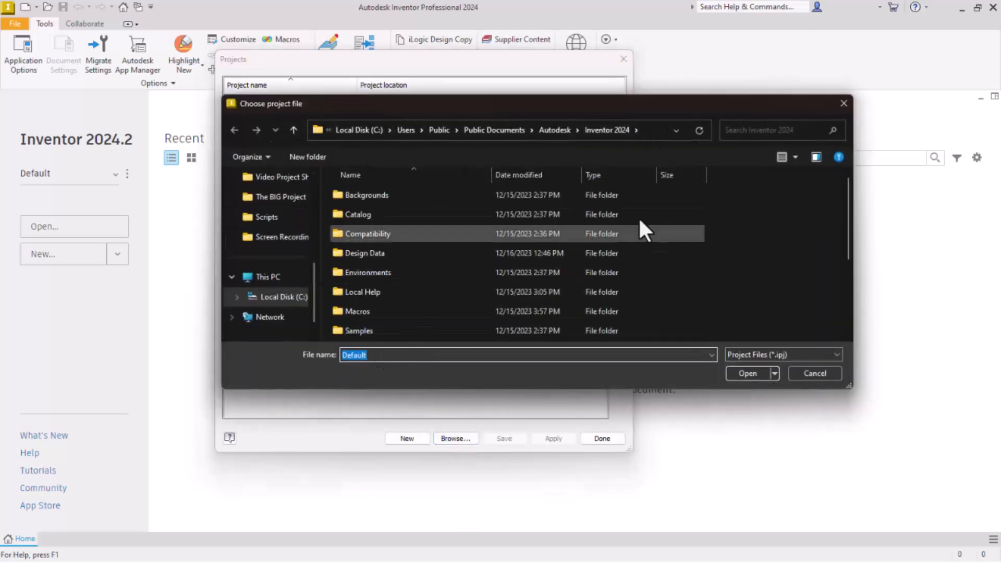
Add Desktop\Beginner Lessons\Beginner Lessons.ipj as the active project and close the Projects dialog.
left_click(293, 131)
left_click(293, 130)
left_click(292, 131)
left_click(293, 130)
left_click(292, 130)
left_click(293, 130)
left_click(292, 131)
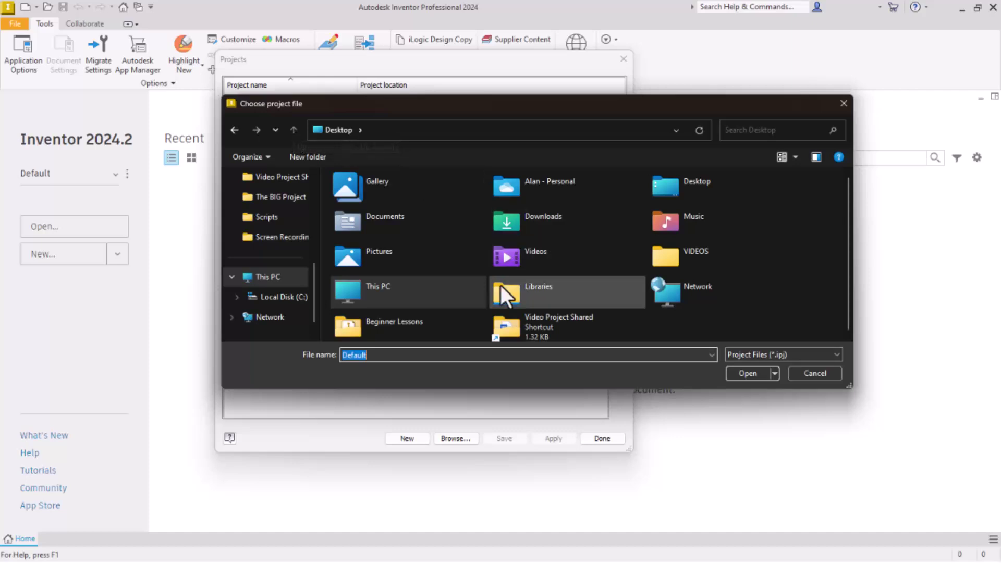
left_click(352, 327)
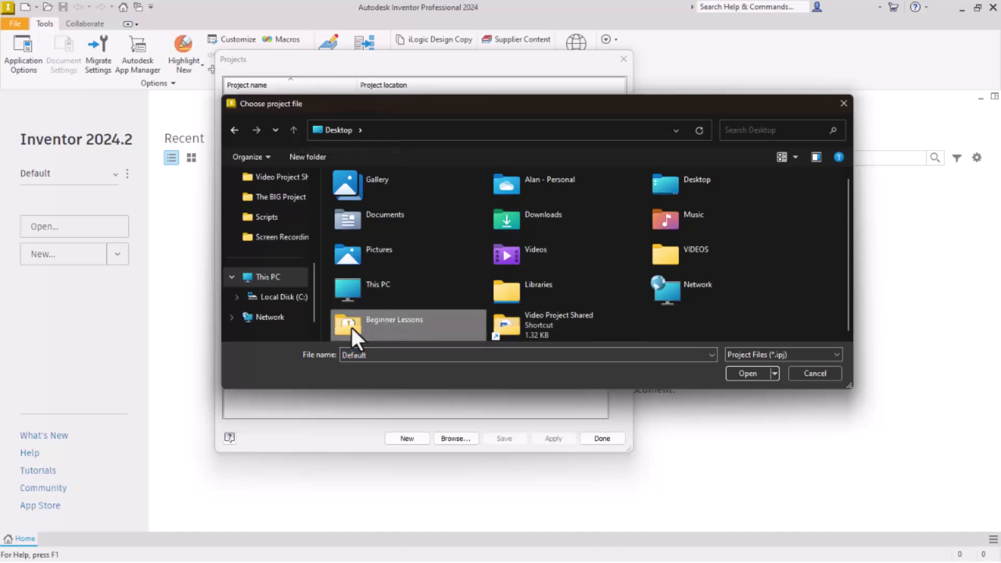
left_click(749, 371)
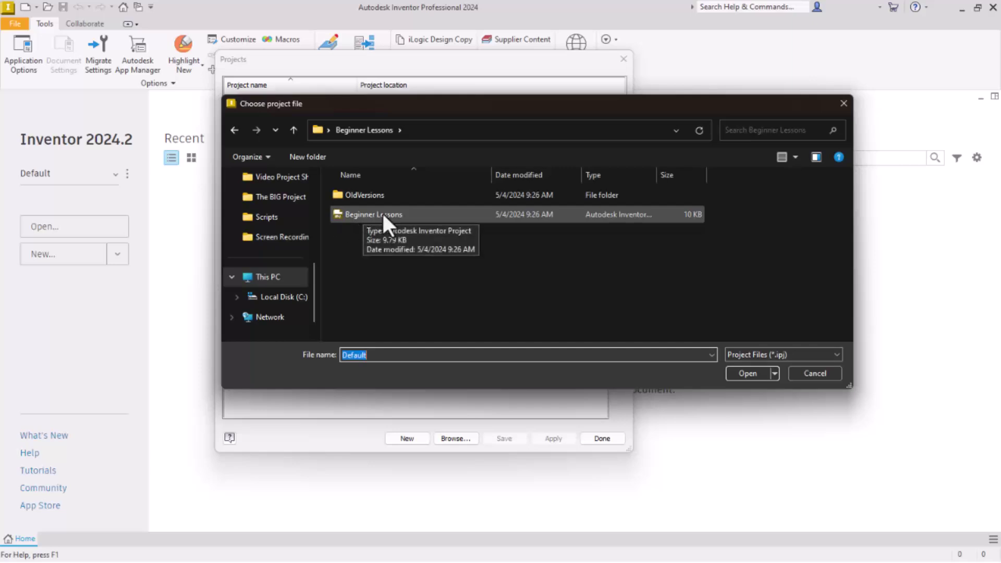
double_click(349, 212)
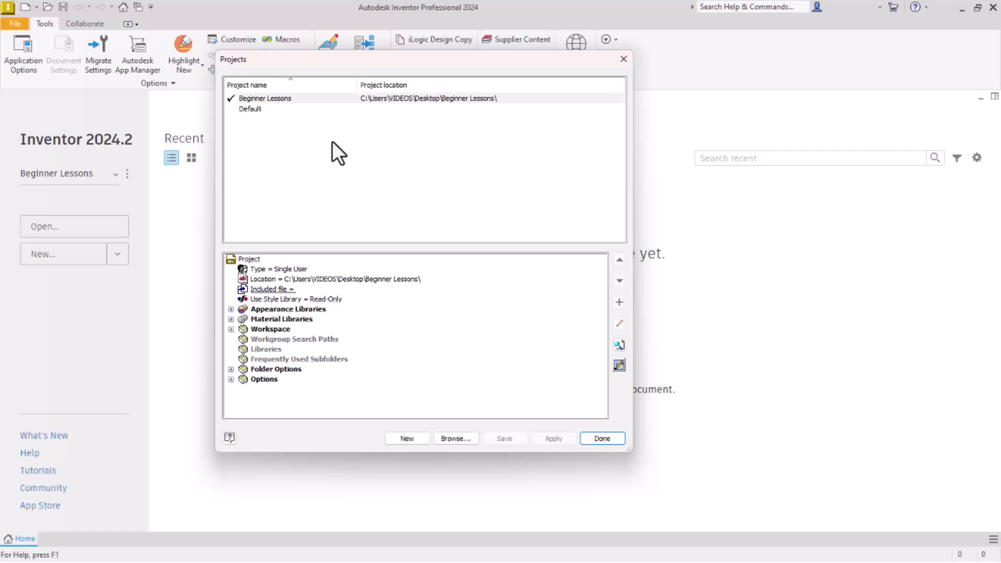
left_click(605, 438)
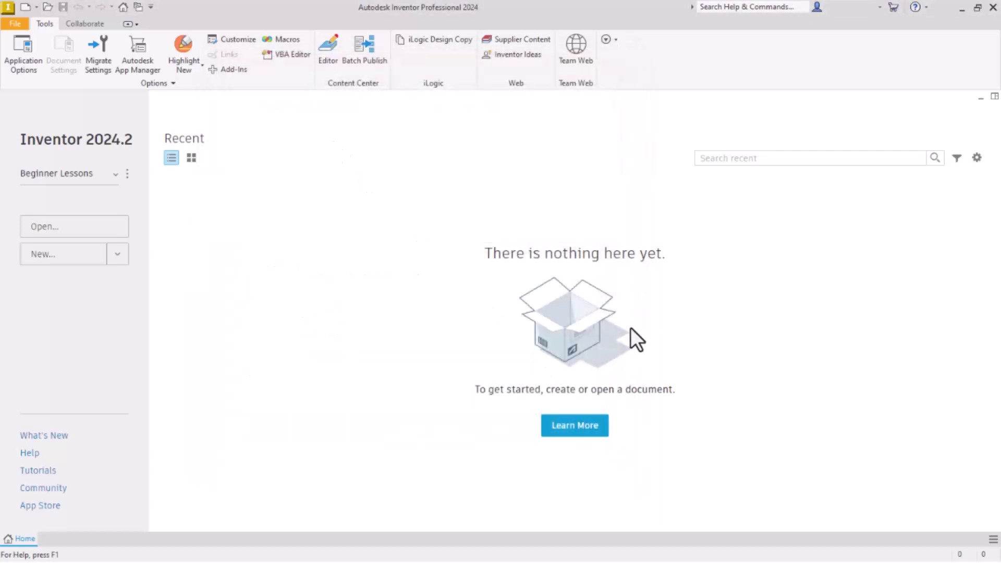